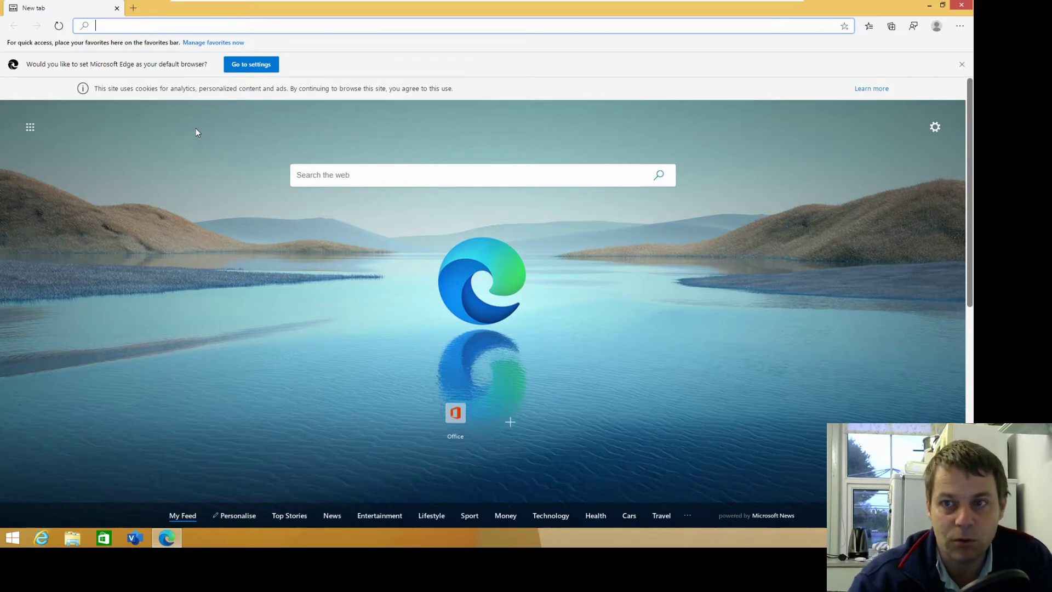
# Dismiss the cookie notice and search the web for 'google chrome'.
pyautogui.click(378, 176)
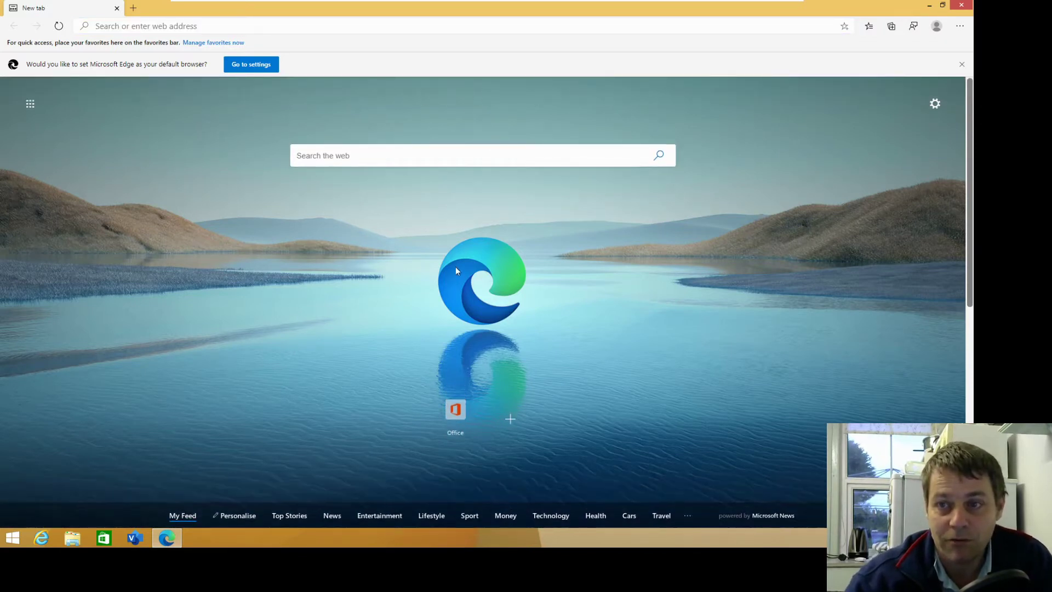
pyautogui.write('google chro')
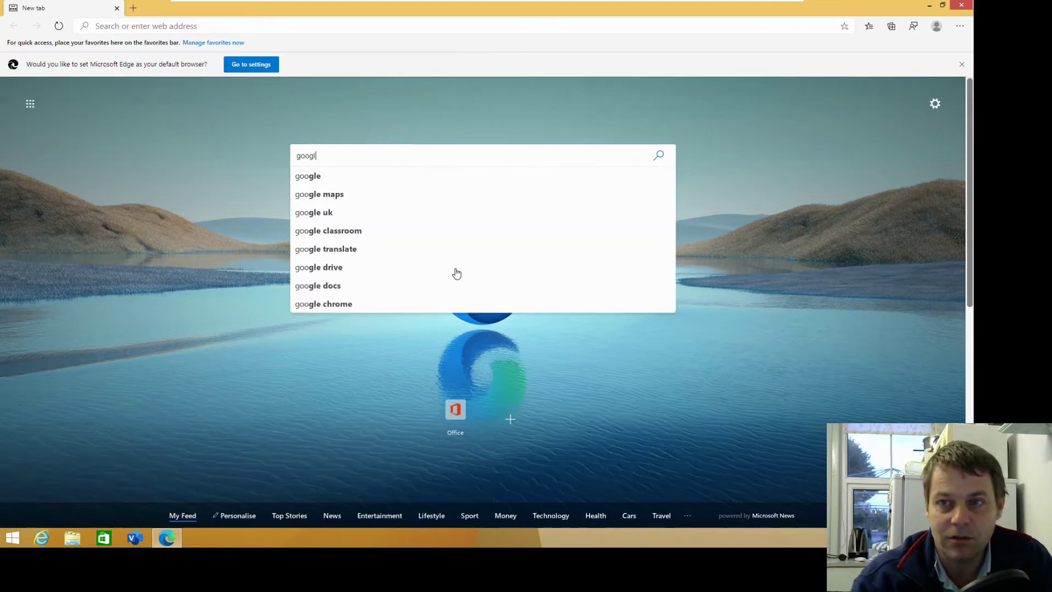
pyautogui.write('me')
pyautogui.press('Return')
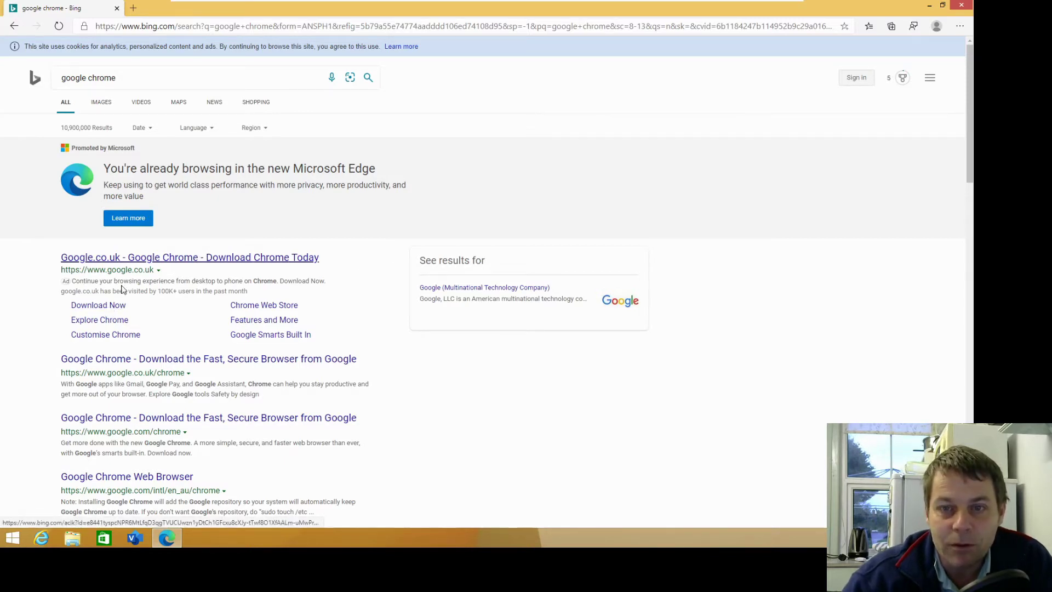
# Download Chrome from its official page and accept the terms to install it.
pyautogui.click(94, 311)
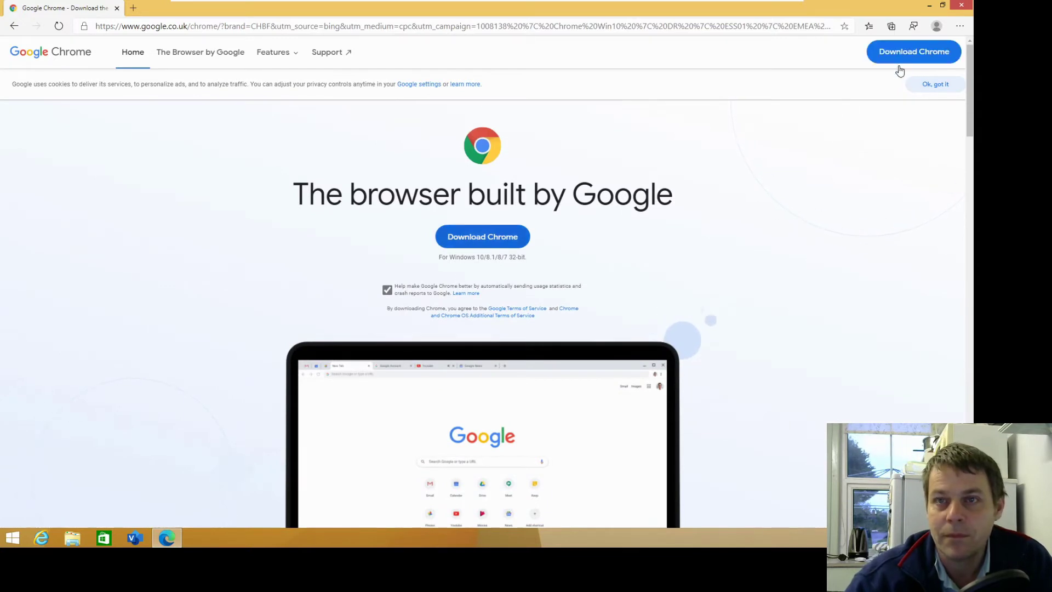
pyautogui.click(899, 62)
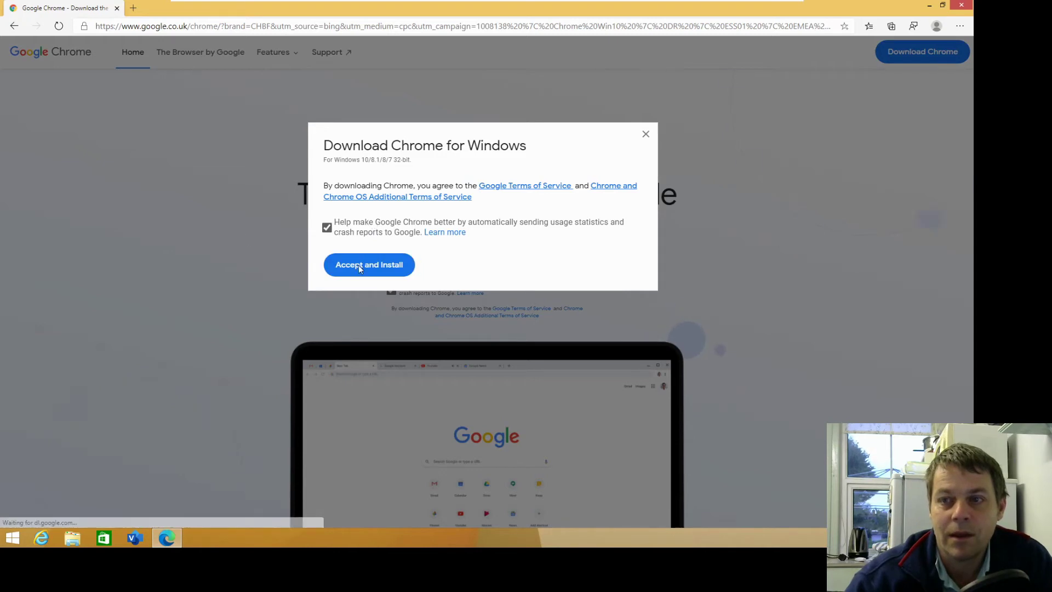
pyautogui.click(358, 264)
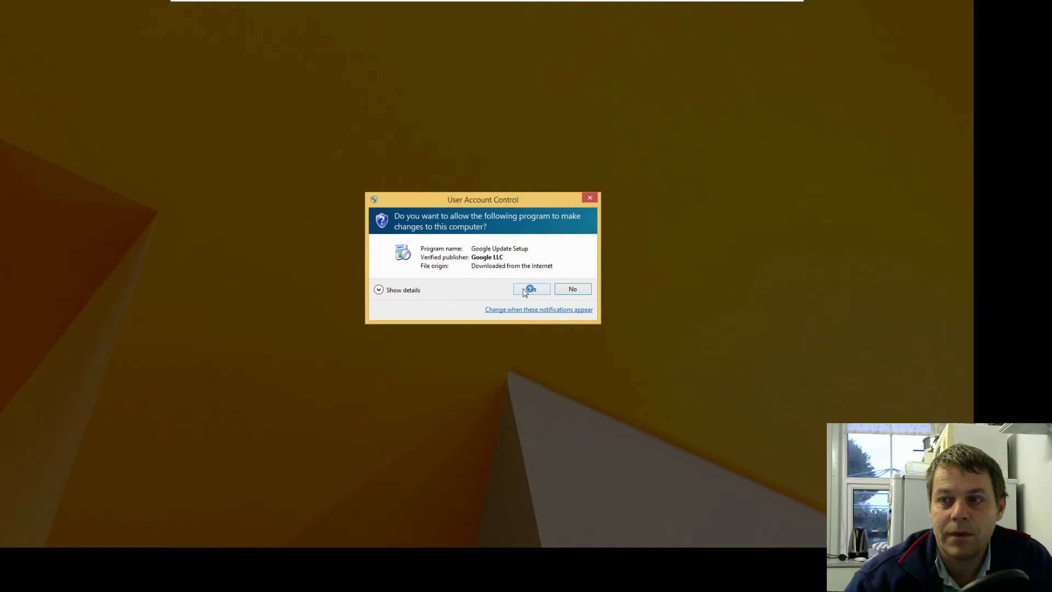
# Allow Google Update Setup to make changes, then close Edge while Chrome installs.
pyautogui.click(524, 289)
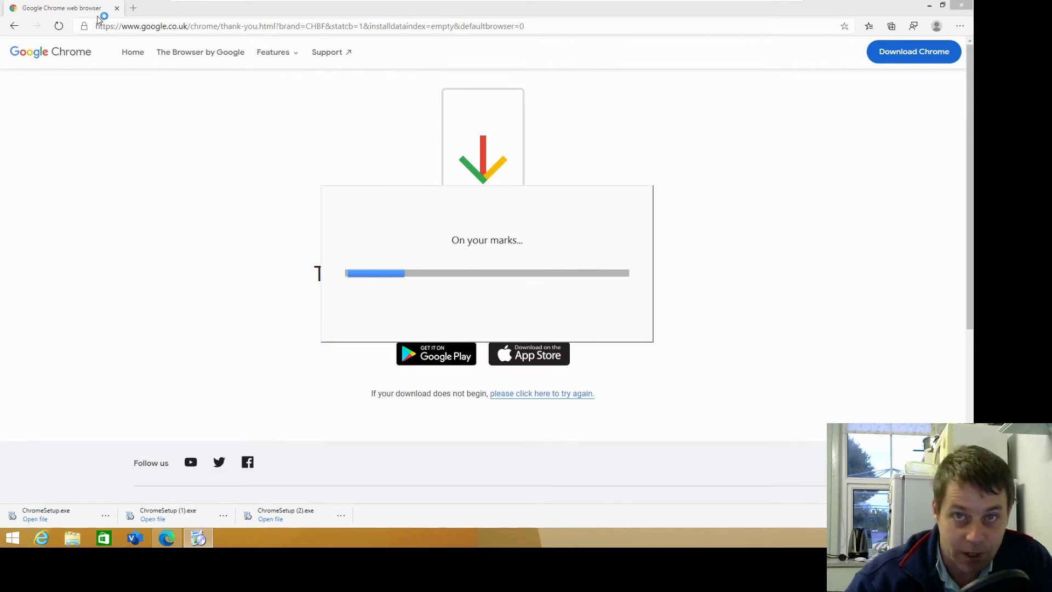
pyautogui.doubleClick(214, 8)
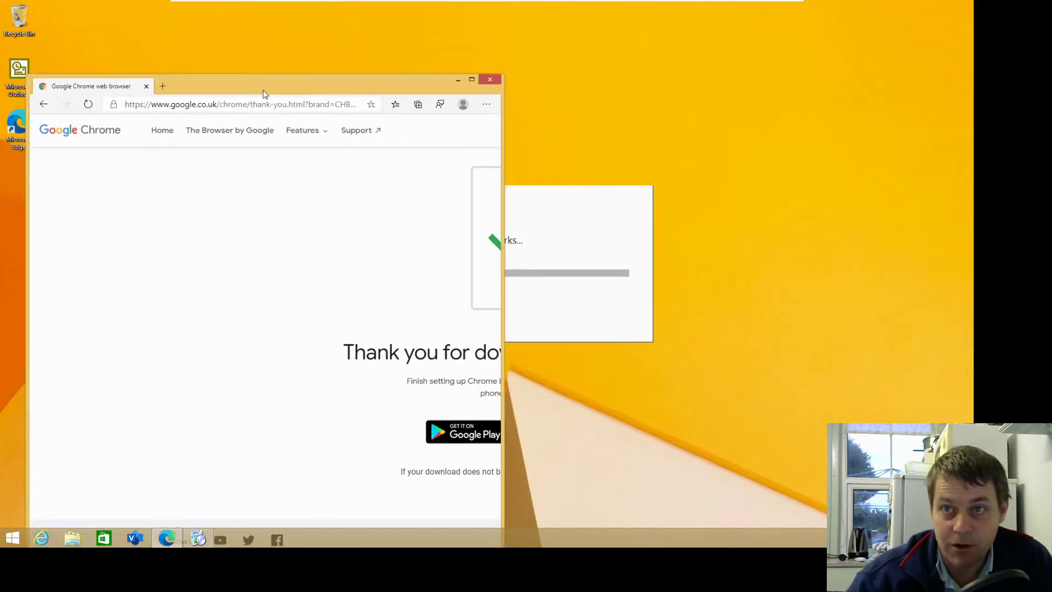
pyautogui.click(152, 100)
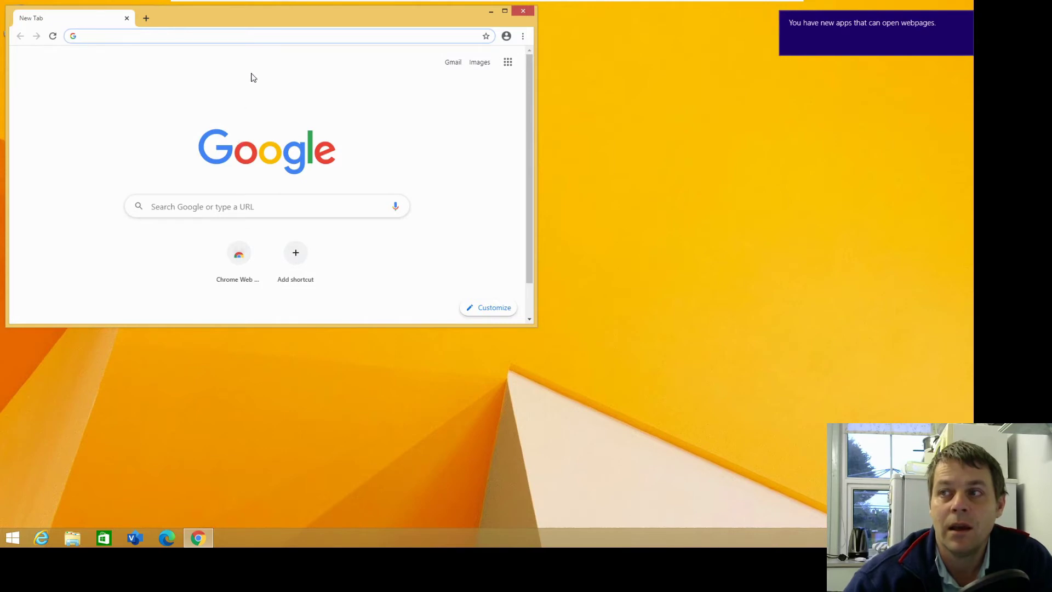
# Search Google for 'test' in Chrome, scroll the results, and center the window.
pyautogui.click(236, 39)
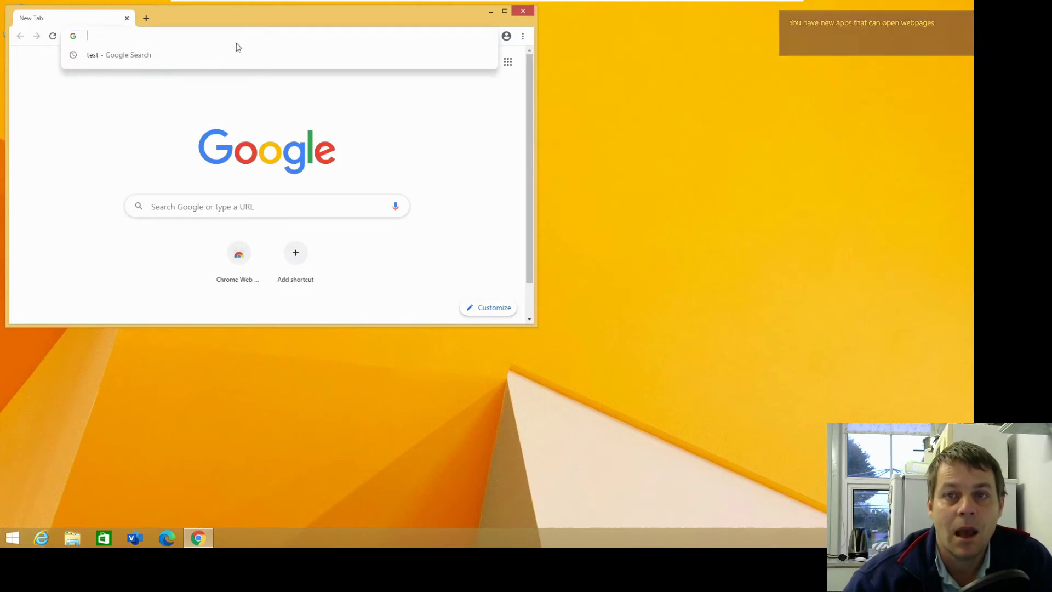
pyautogui.click(99, 136)
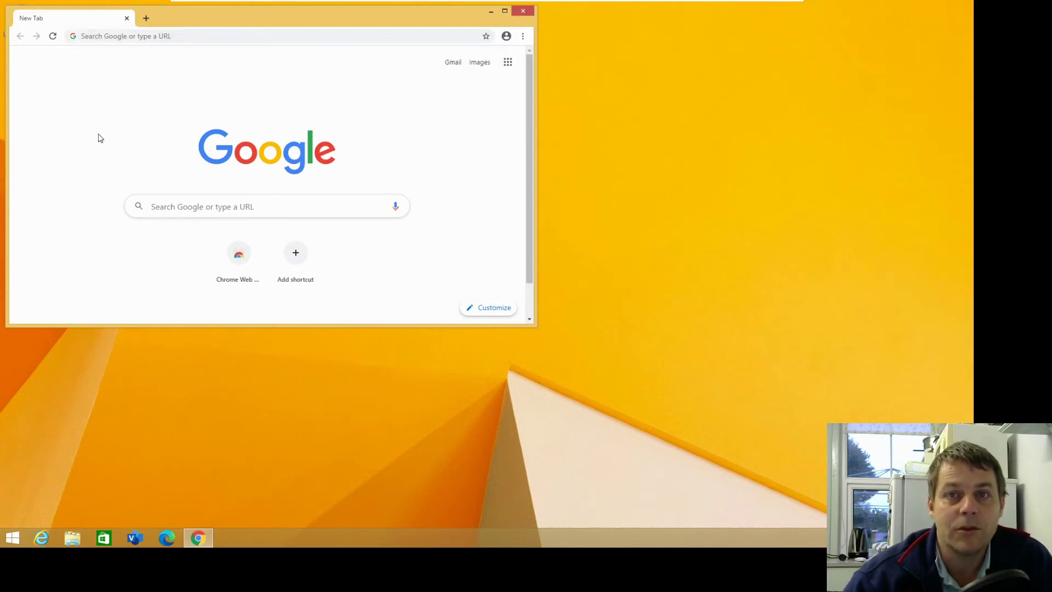
pyautogui.click(170, 206)
pyautogui.write('t')
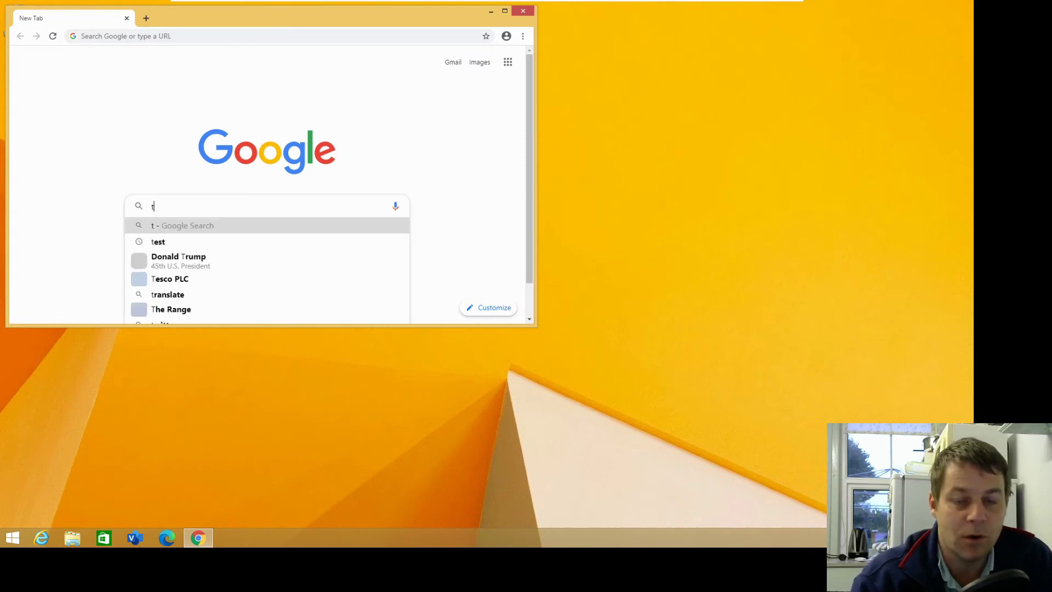
pyautogui.write('est')
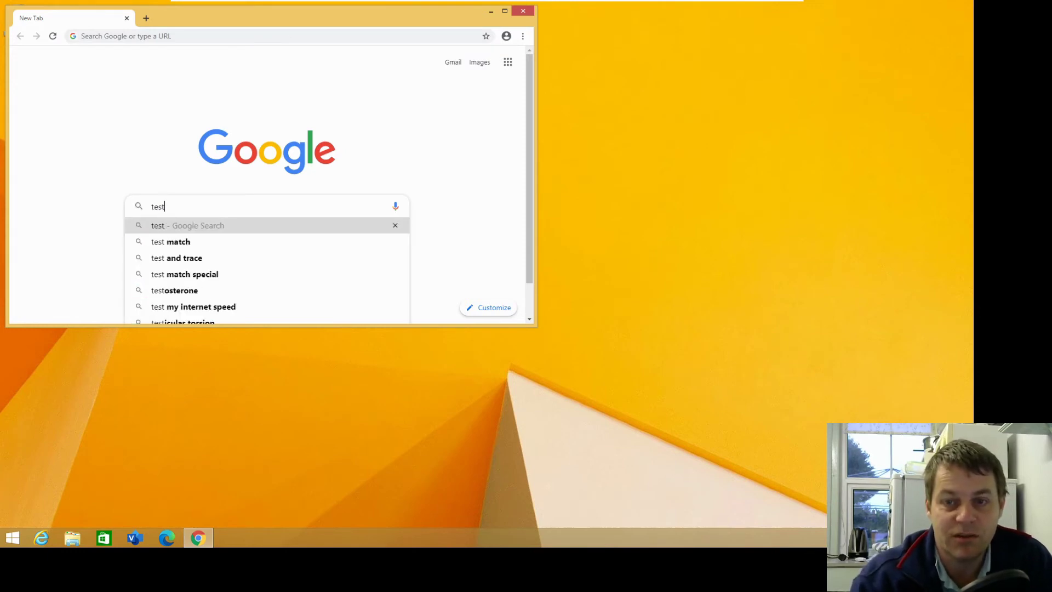
pyautogui.press('Return')
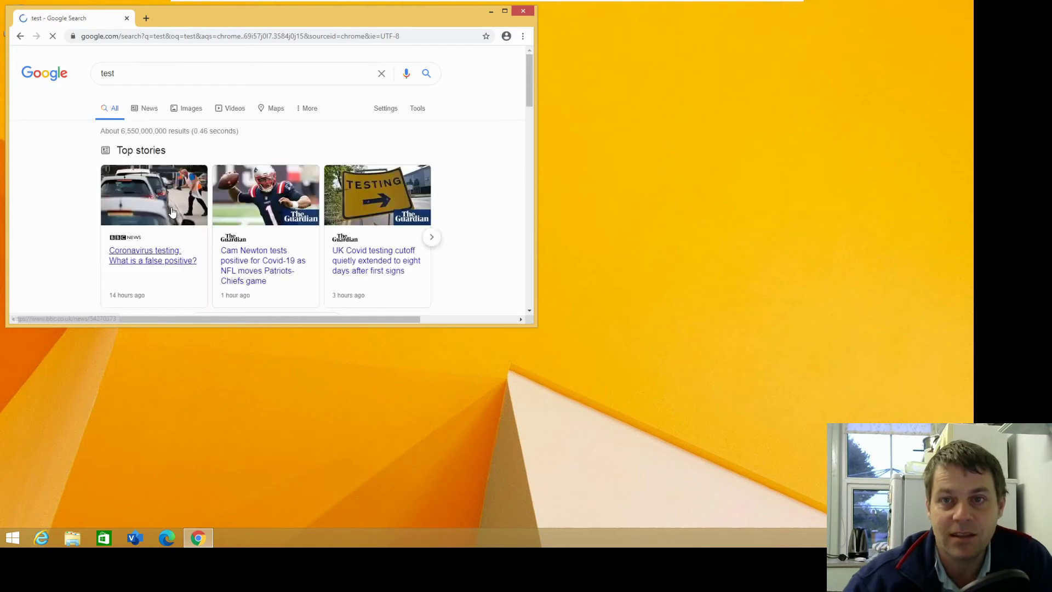
pyautogui.scroll(-3, 342, 265)
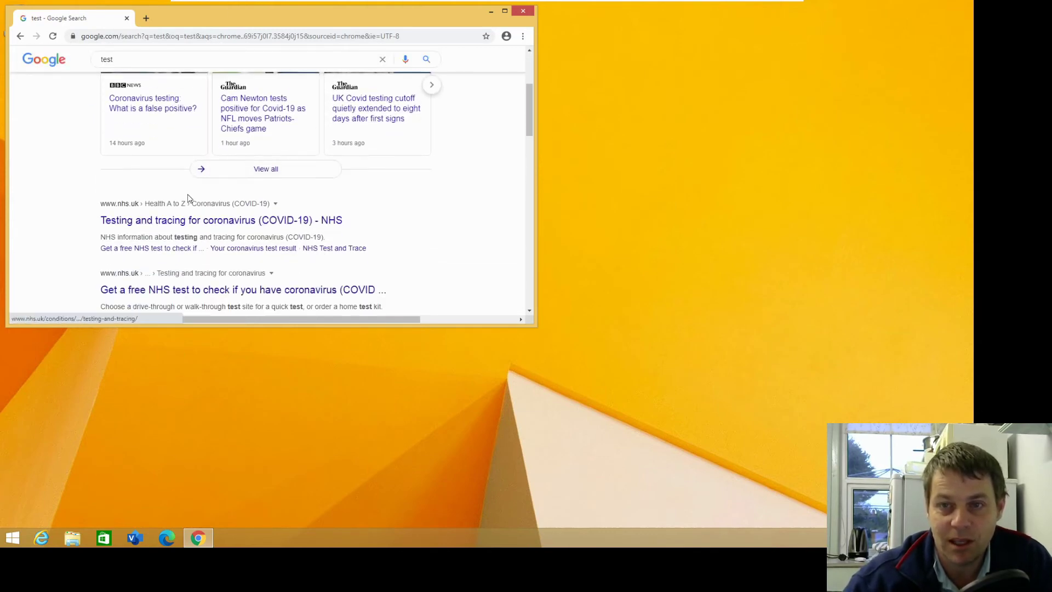
pyautogui.scroll(-3, 282, 224)
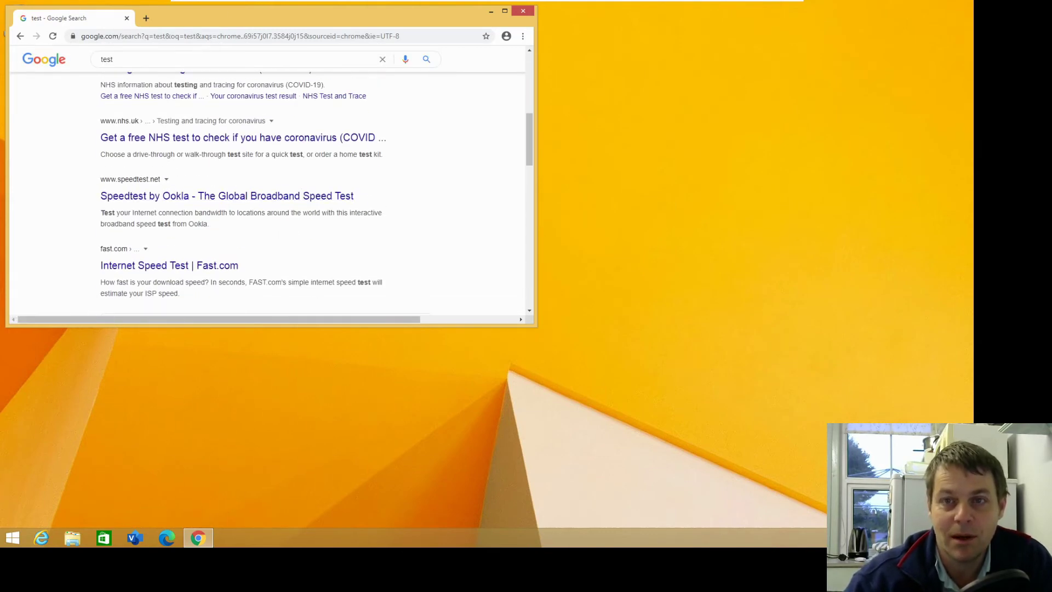
pyautogui.moveTo(170, 22); pyautogui.dragTo(328, 69)
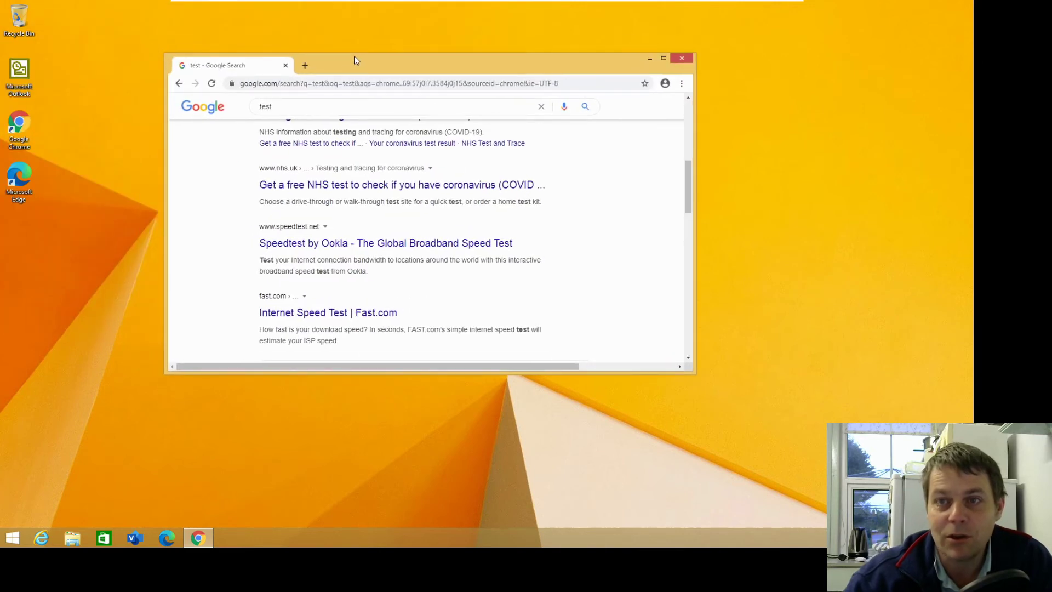
# Close Chrome and enter 'control panel' in the Run dialog.
pyautogui.click(285, 66)
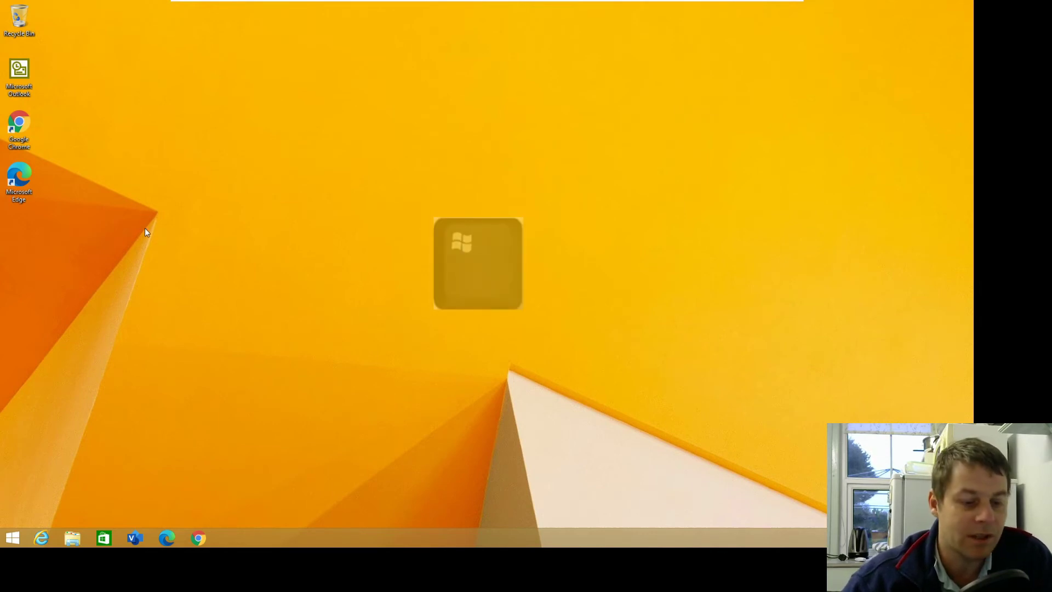
pyautogui.press('super+r')
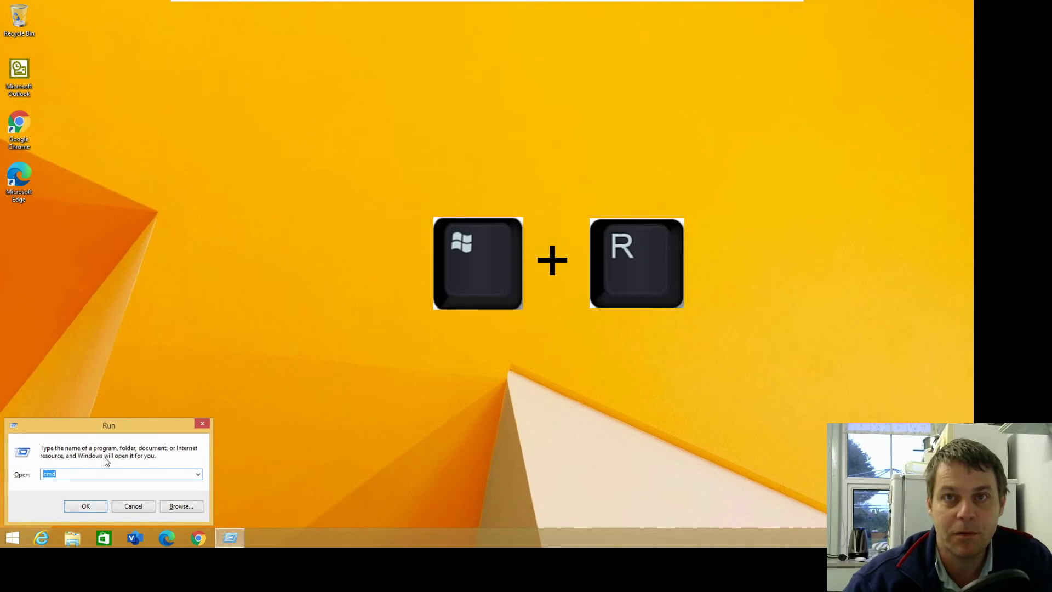
pyautogui.write('control panel')
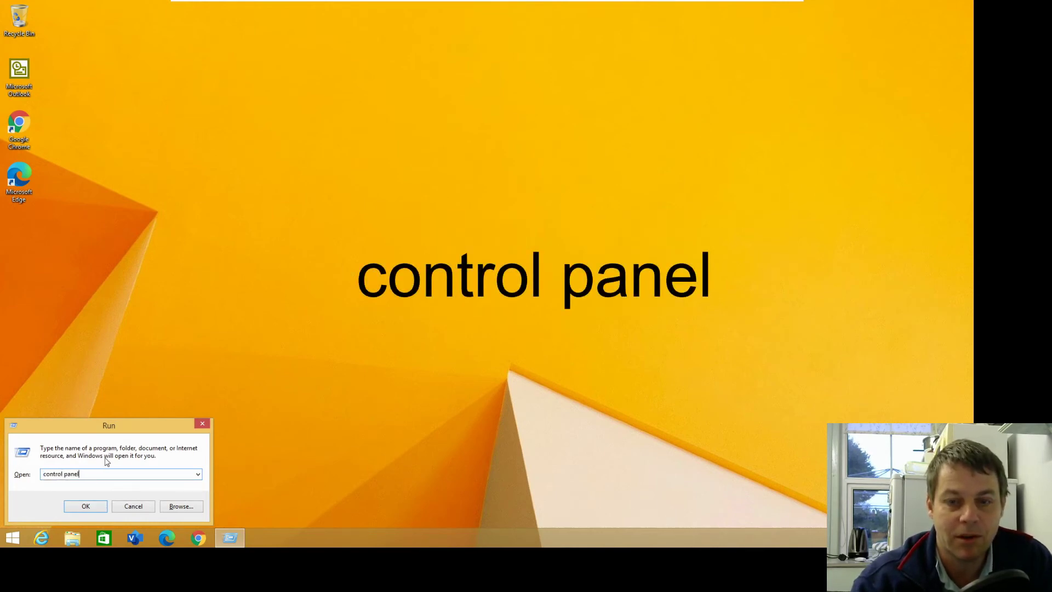
# Open Control Panel's program list and choose to uninstall Microsoft Edge.
pyautogui.press('Return')
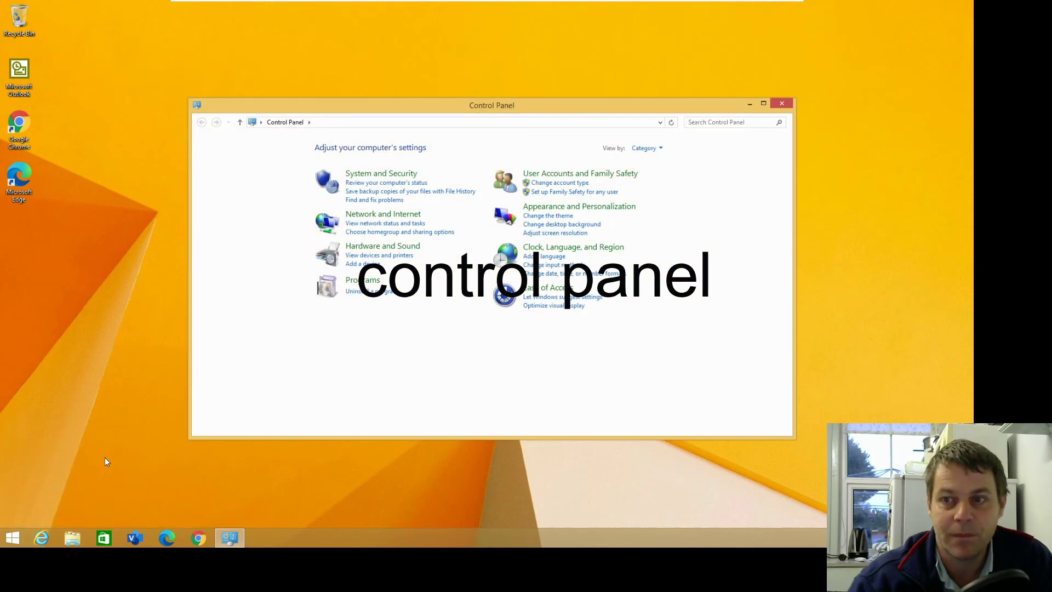
pyautogui.click(359, 292)
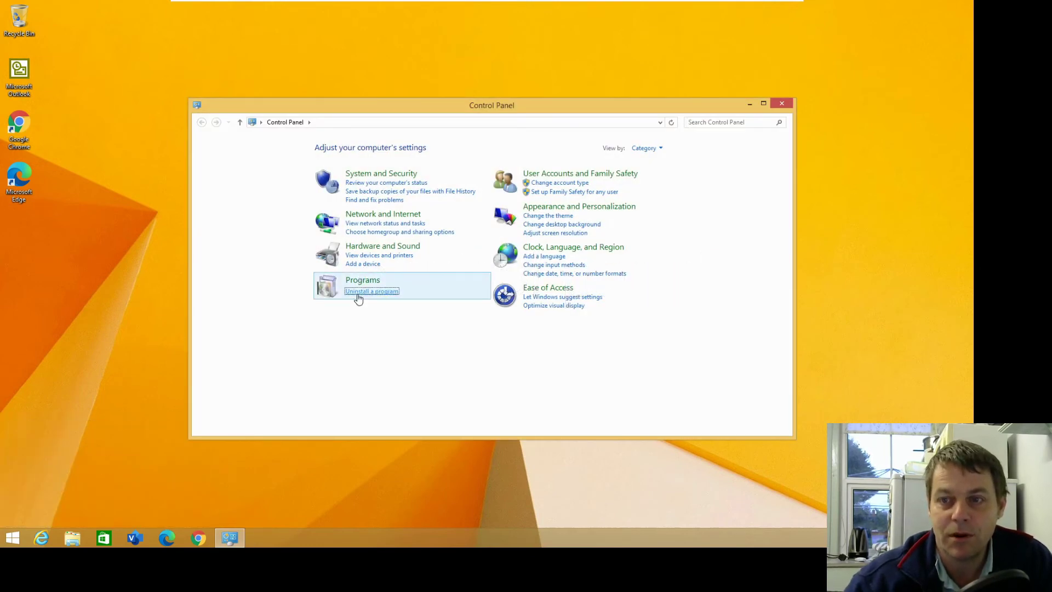
pyautogui.click(337, 229)
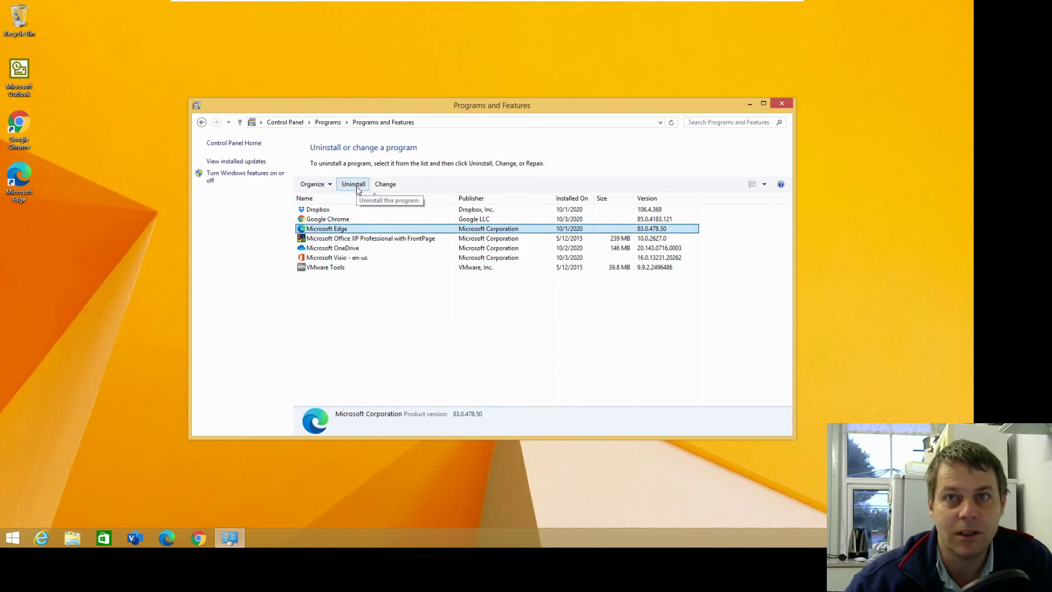
pyautogui.click(357, 187)
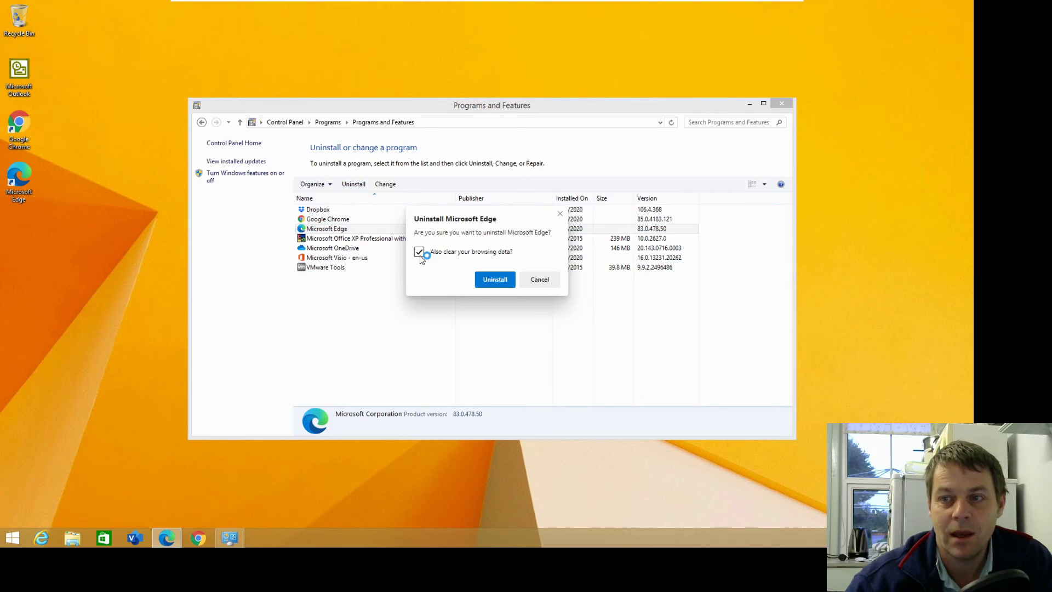
# Confirm uninstalling Microsoft Edge and scroll through the feedback page.
pyautogui.click(495, 280)
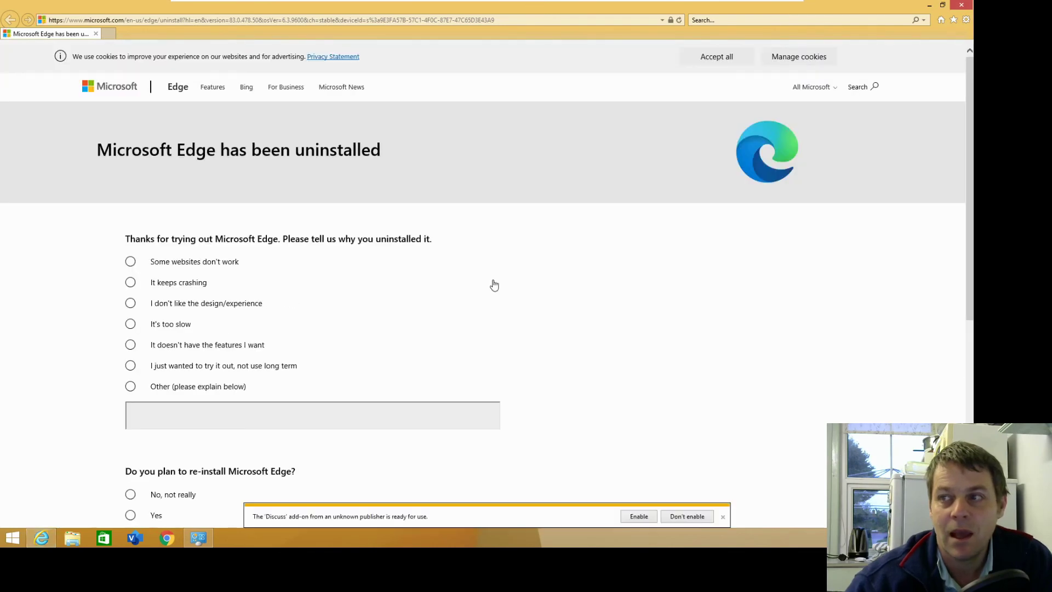
pyautogui.scroll(-3, 444, 308)
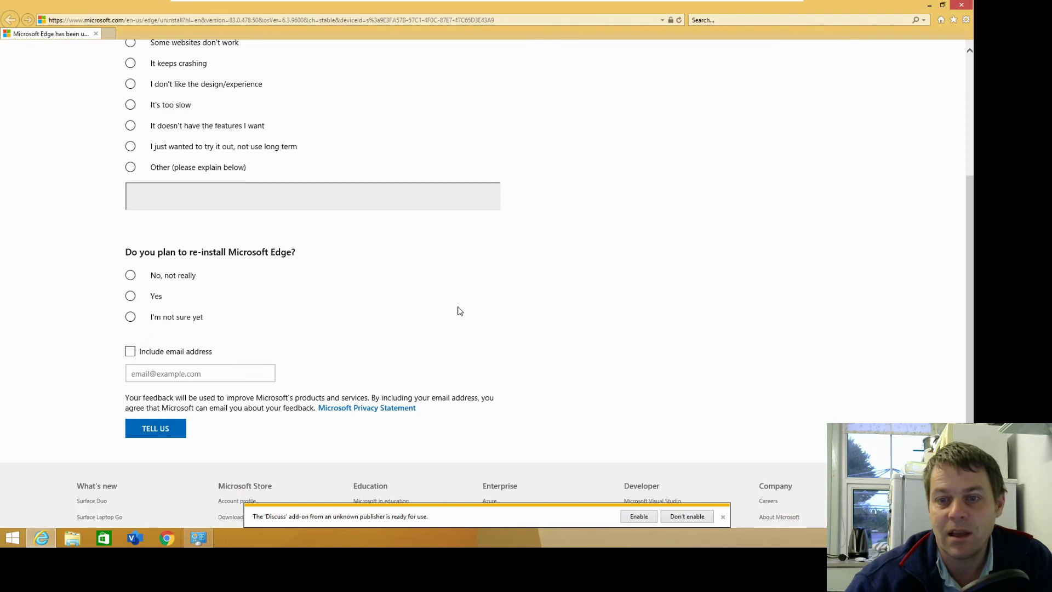
pyautogui.scroll(3, 406, 315)
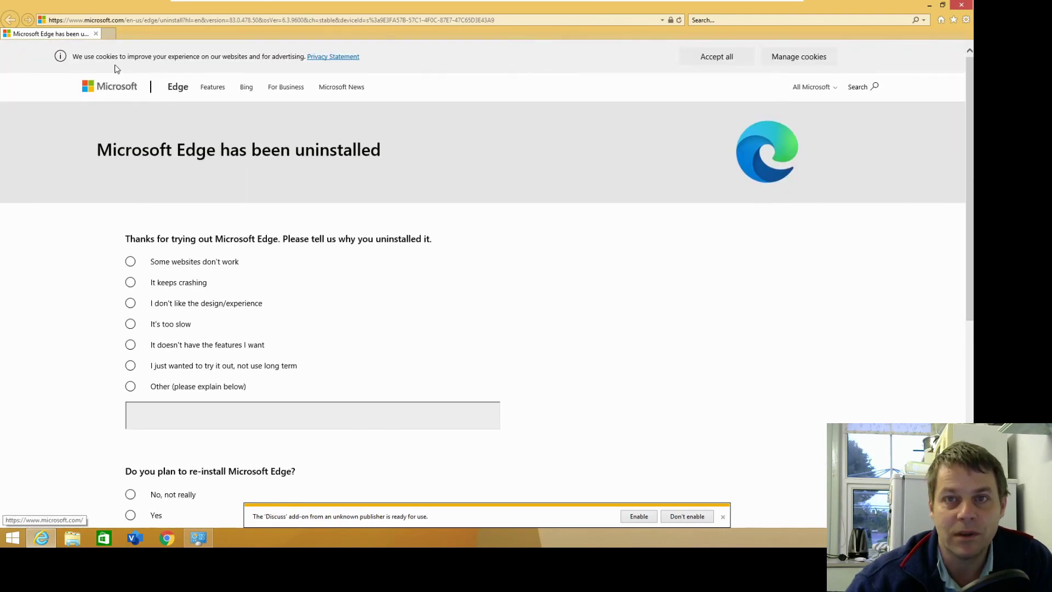
# Close the Edge feedback page to return to Programs and Features.
pyautogui.click(95, 33)
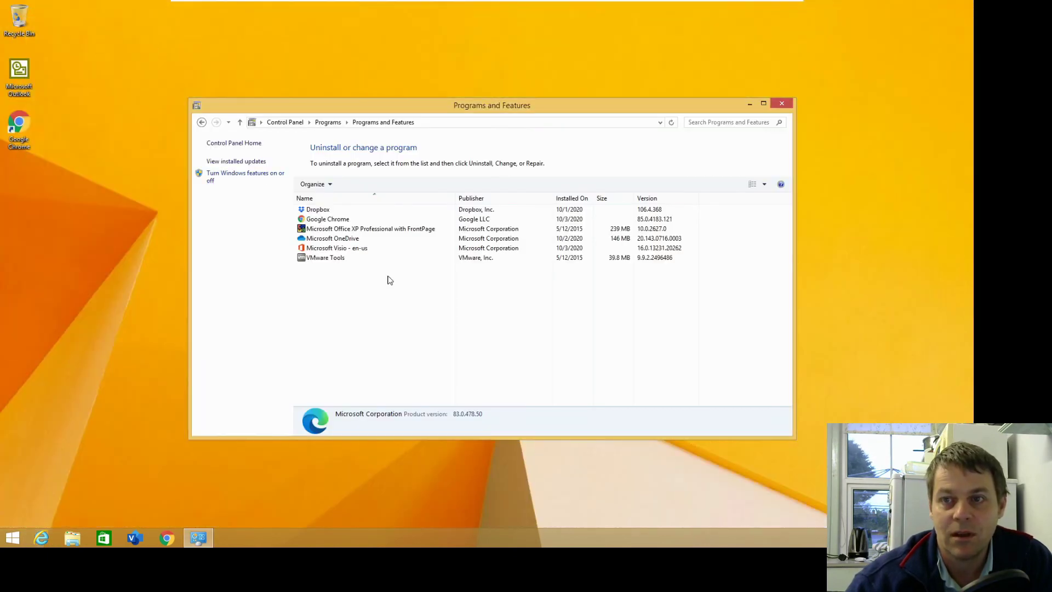